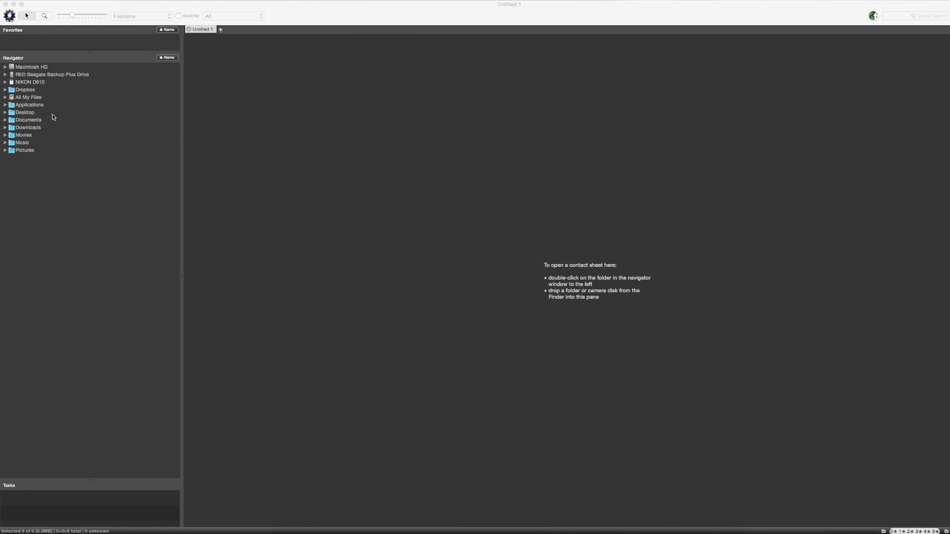
Step: Expand the NIKON D610 card in the Navigator to reveal its DCIM folder
{"action": "left_click", "coordinate": [5, 82]}
Step: Open the 119ND610 folder under DCIM as a contact sheet and select DSC_4309
{"action": "double_click", "coordinate": [19, 90]}
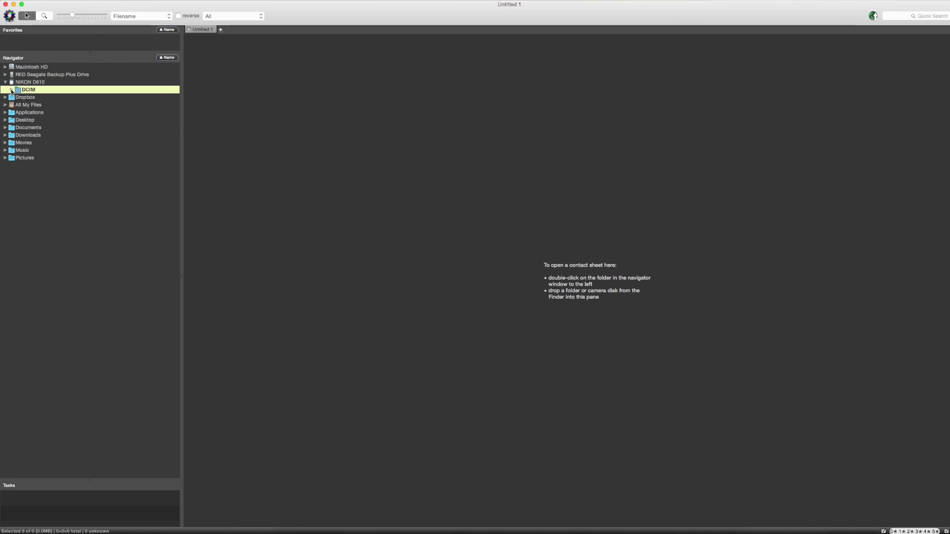
{"action": "double_click", "coordinate": [29, 97]}
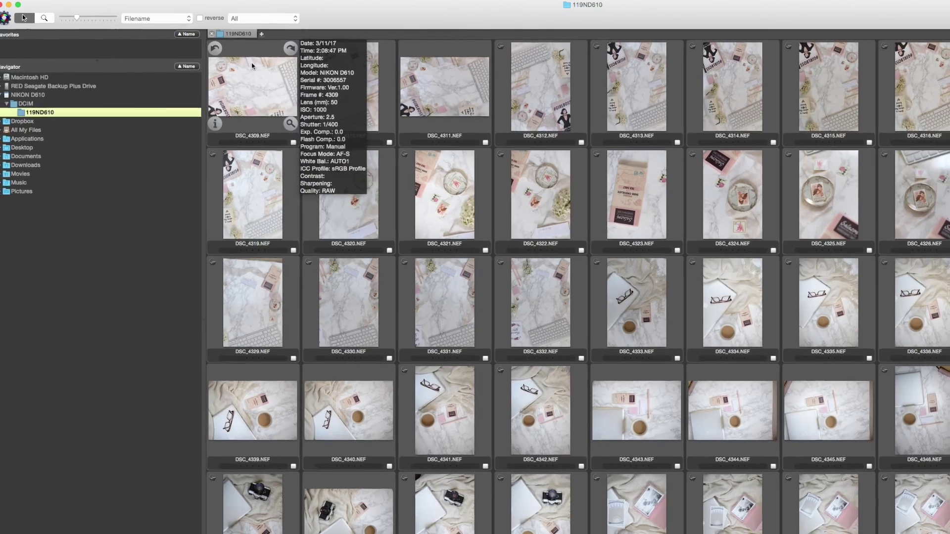
{"action": "left_click", "coordinate": [238, 64]}
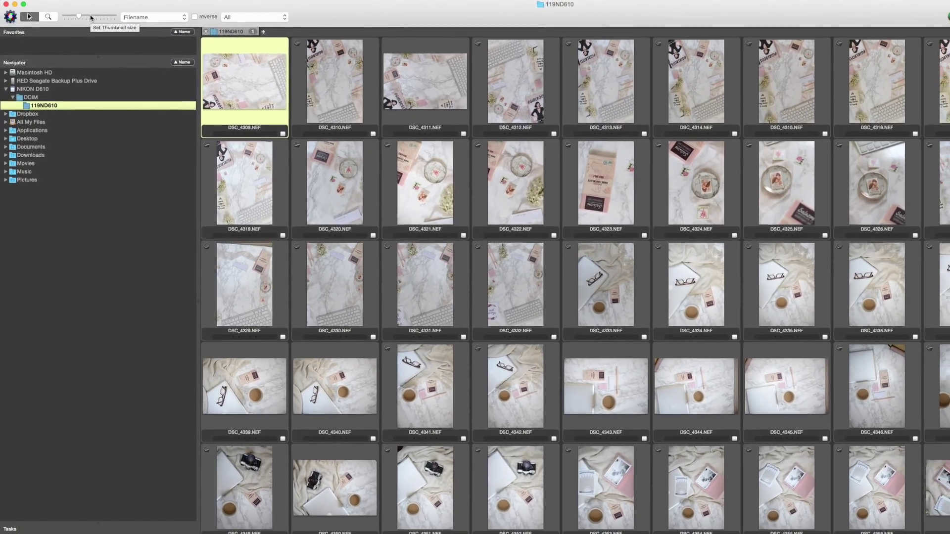
Step: Enlarge the contact sheet thumbnails and open DSC_4309 in a large preview
{"action": "left_click", "coordinate": [92, 18]}
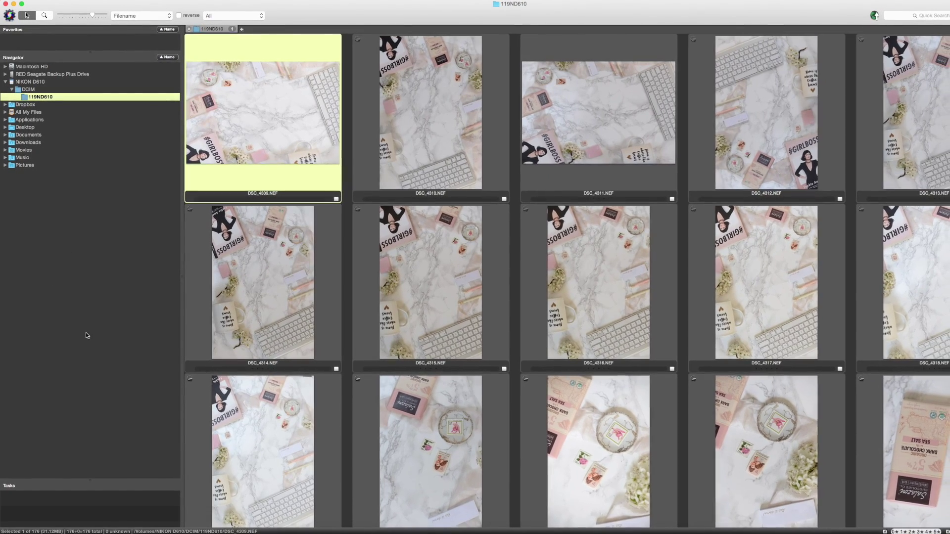
{"action": "mouse_move", "coordinate": [268, 103]}
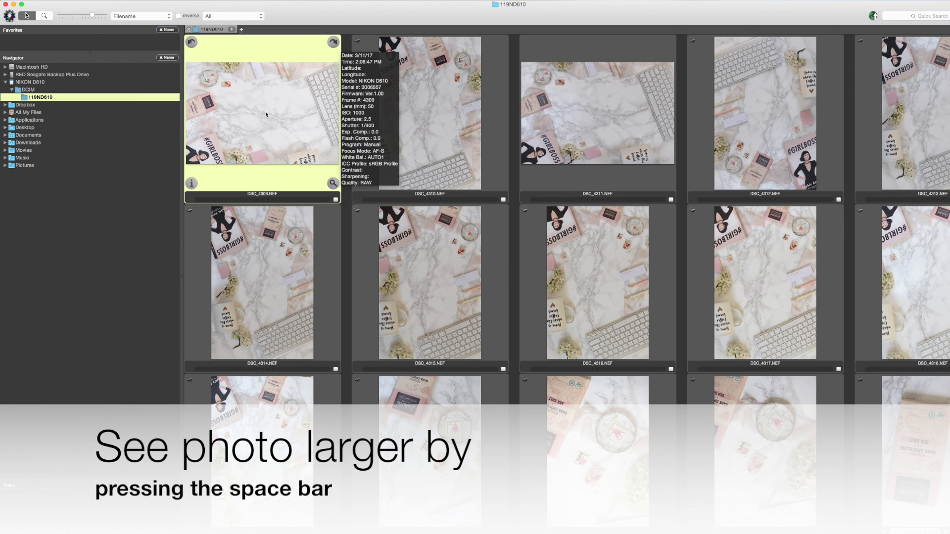
{"action": "key", "text": "space"}
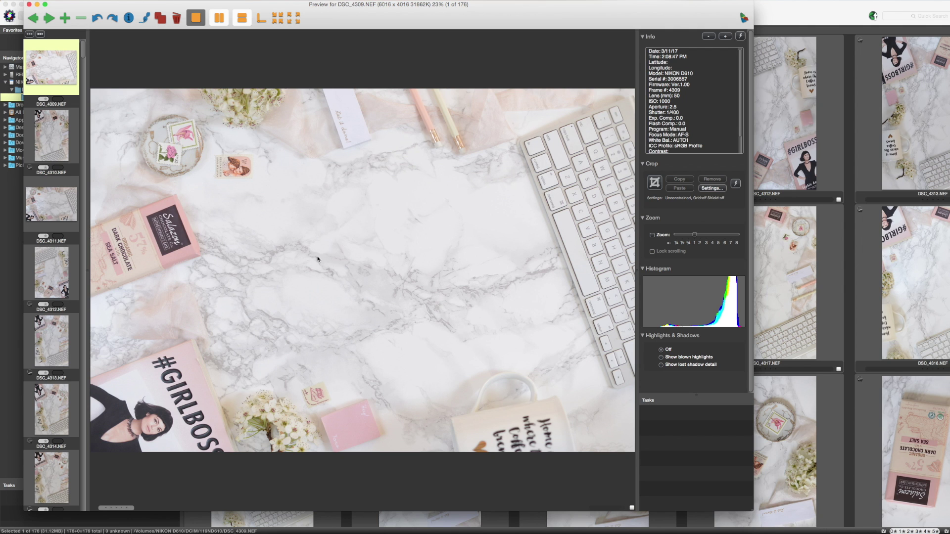
{"action": "left_click", "coordinate": [29, 5]}
{"action": "left_click", "coordinate": [409, 105]}
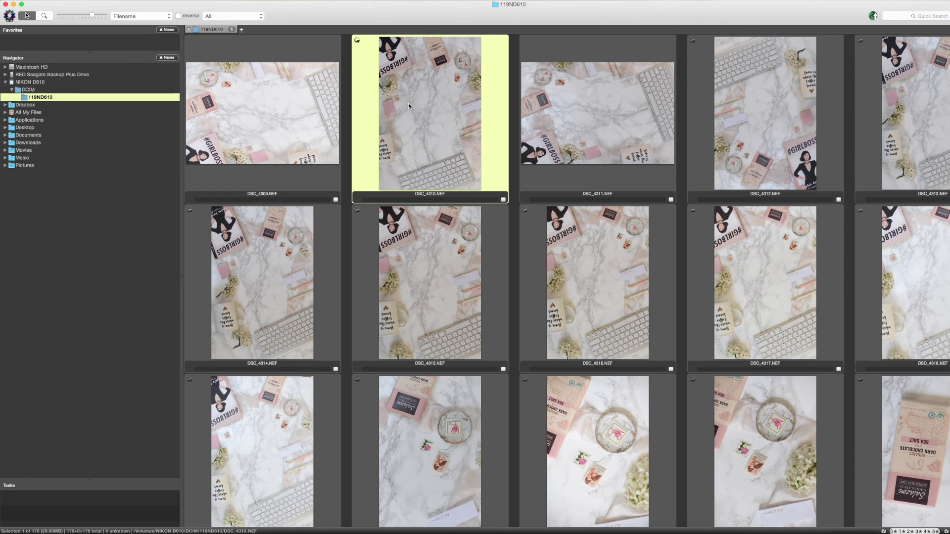
{"action": "double_click", "coordinate": [408, 103]}
{"action": "key", "text": "Right"}
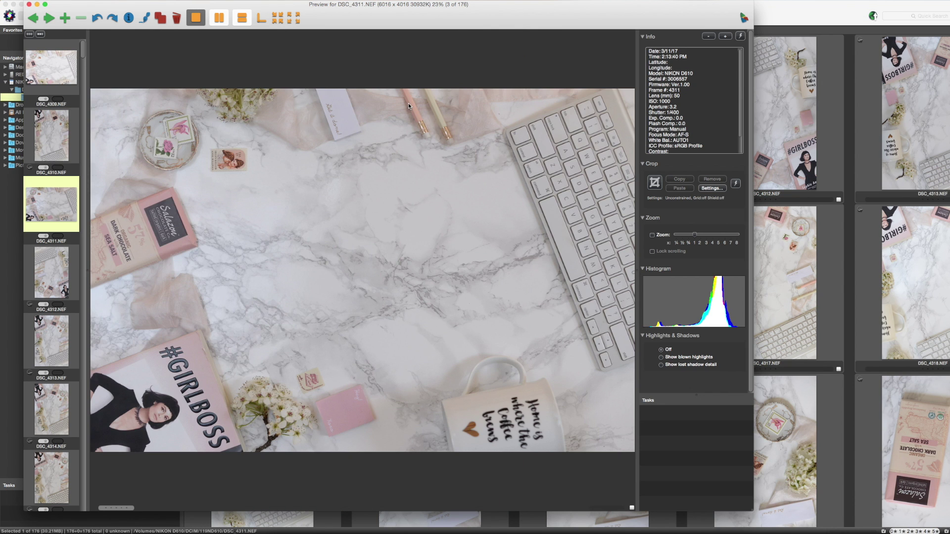
{"action": "key", "text": "Right"}
{"action": "key", "text": "Right"}
{"action": "key", "text": "Right"}
{"action": "key", "text": "Right"}
{"action": "key", "text": "Right"}
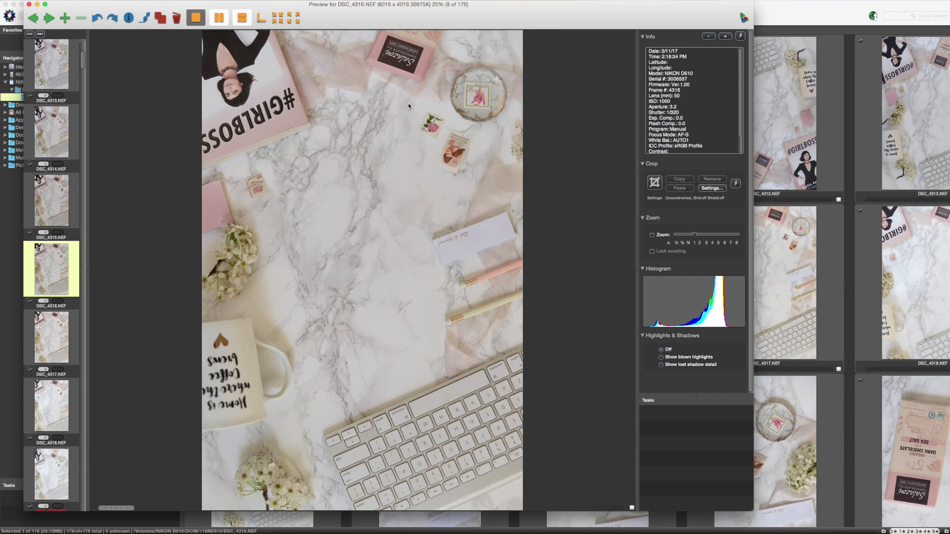
{"action": "key", "text": "Right"}
{"action": "key", "text": "Right"}
{"action": "key", "text": "Right"}
{"action": "key", "text": "Right"}
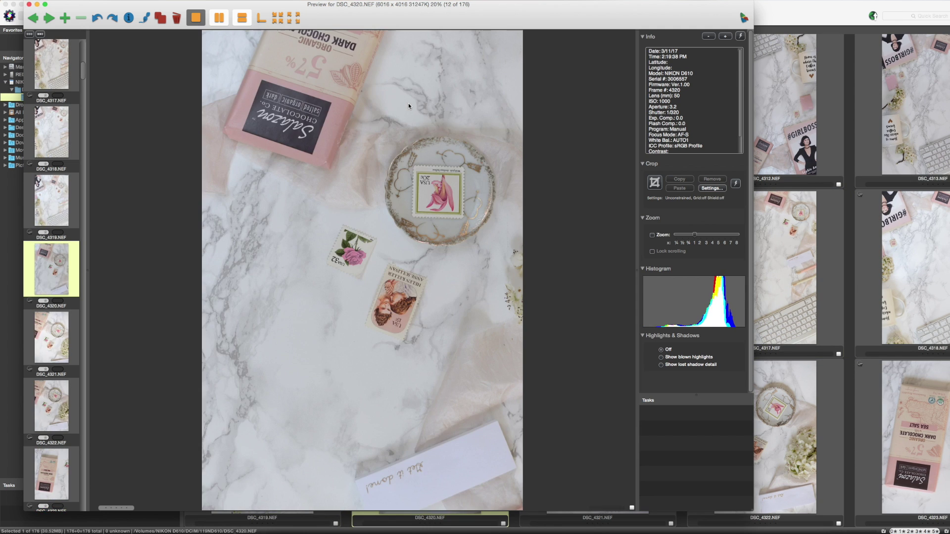
{"action": "key", "text": "Right"}
{"action": "key", "text": "Right"}
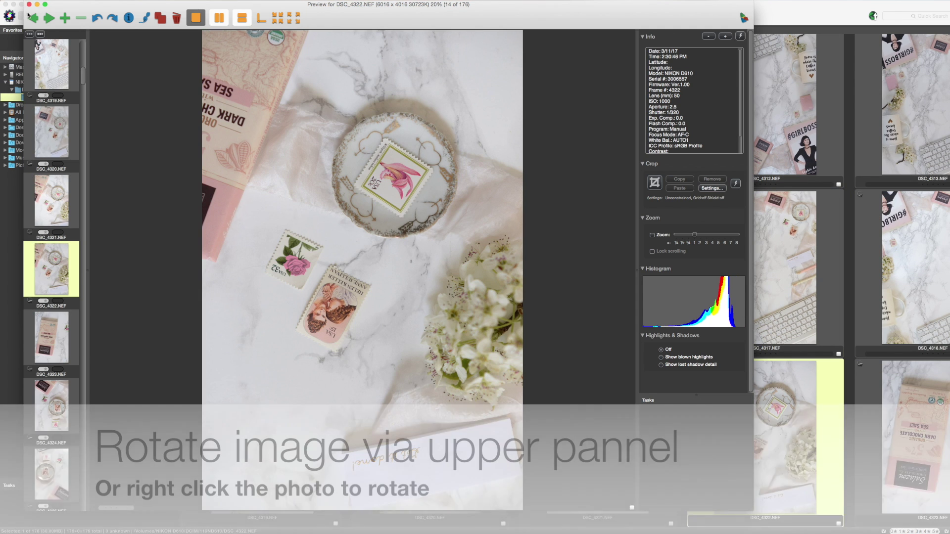
{"action": "key", "text": "Escape"}
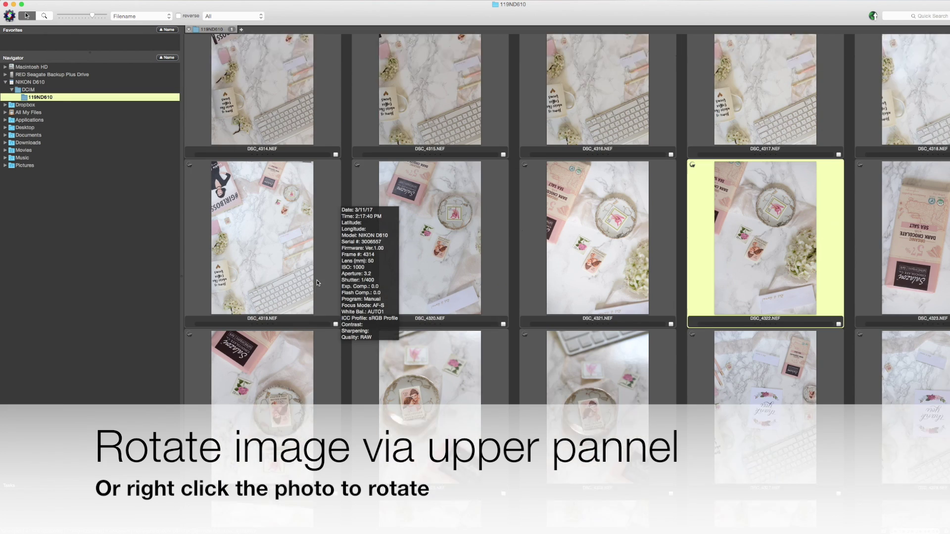
{"action": "scroll", "coordinate": [318, 283], "scroll_direction": "down", "scroll_amount": 2}
{"action": "left_click", "coordinate": [439, 347]}
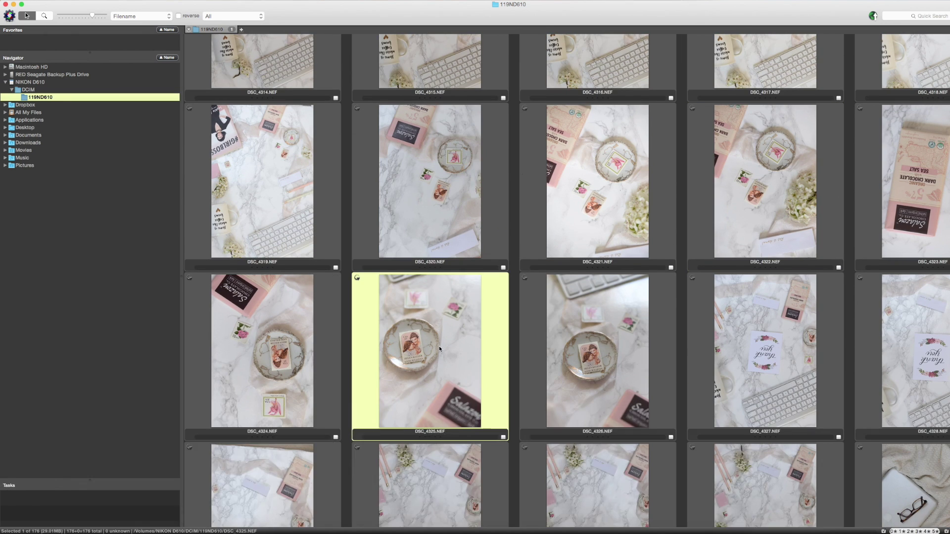
{"action": "double_click", "coordinate": [439, 348]}
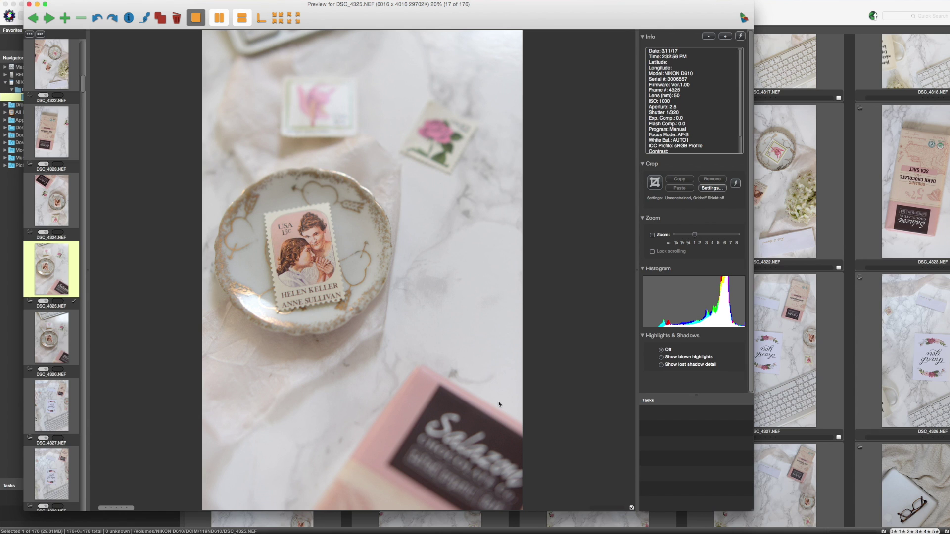
Step: Advance the preview to DSC_4330, rotate it 180° counterclockwise, and close the preview
{"action": "key", "text": "Right"}
{"action": "key", "text": "Right"}
{"action": "key", "text": "Right"}
{"action": "key", "text": "Right"}
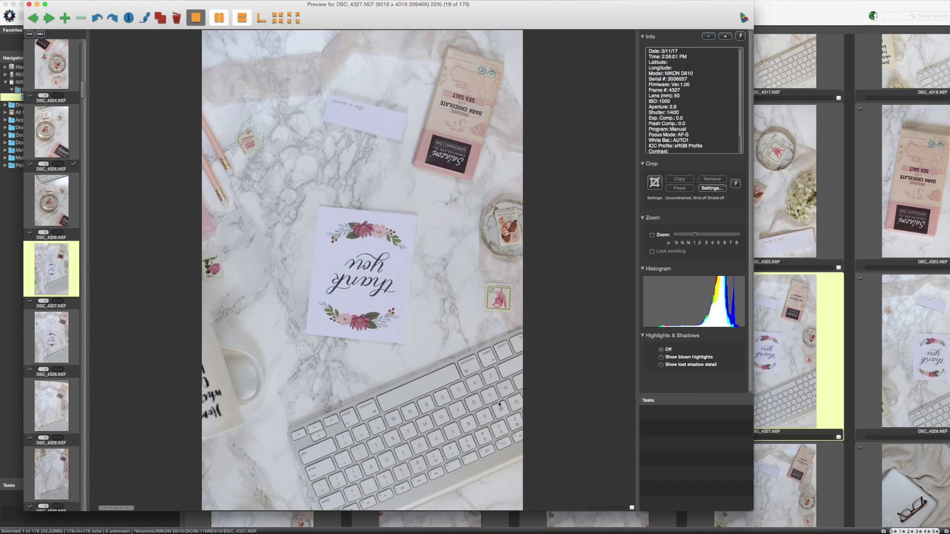
{"action": "key", "text": "Right"}
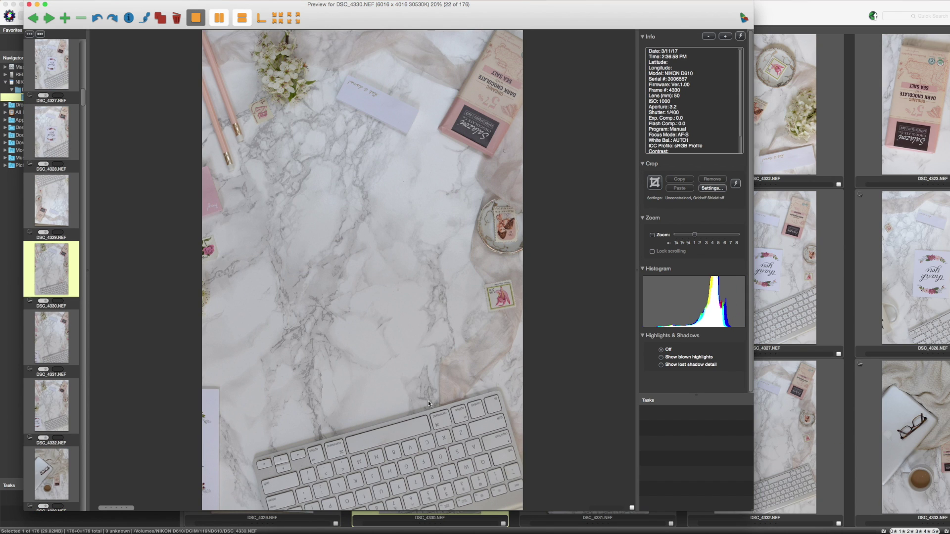
{"action": "right_click", "coordinate": [461, 349]}
{"action": "left_click", "coordinate": [495, 399]}
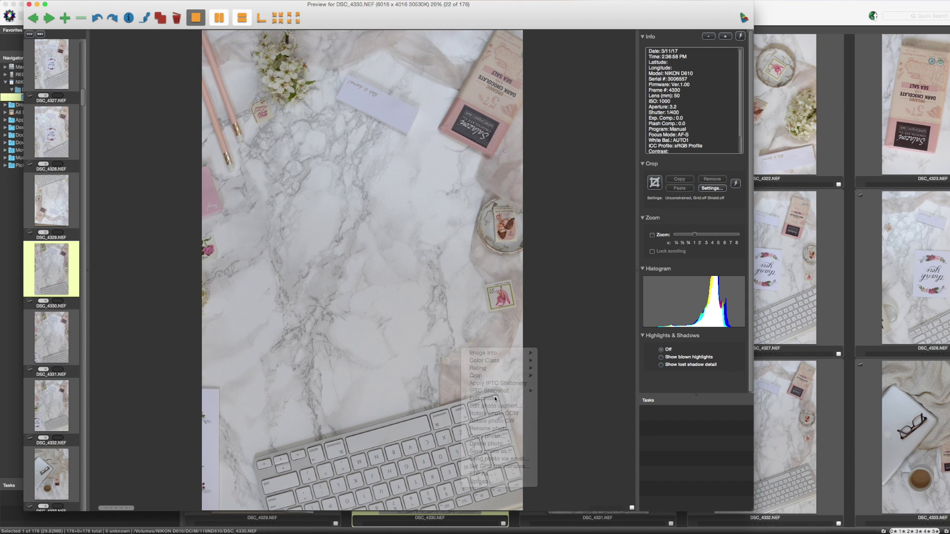
{"action": "right_click", "coordinate": [495, 399]}
{"action": "left_click", "coordinate": [499, 458]}
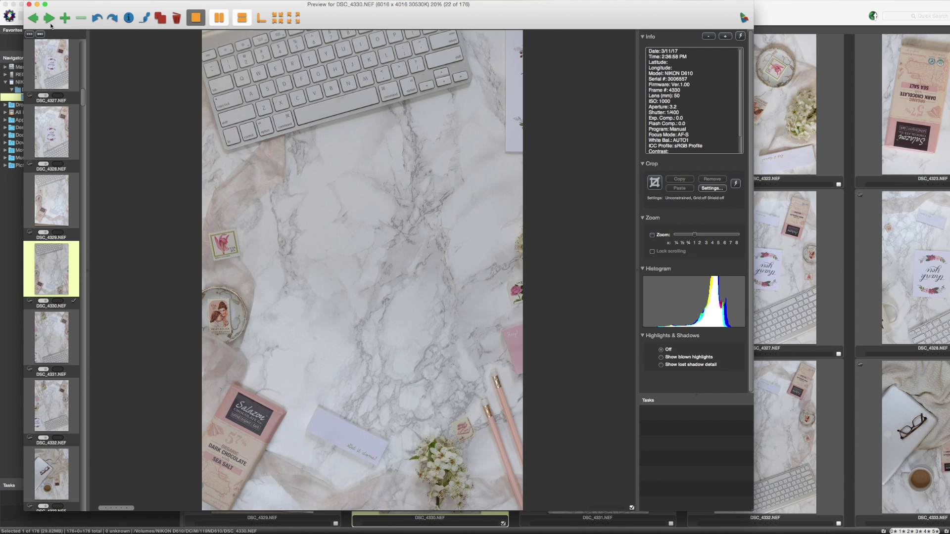
{"action": "left_click", "coordinate": [30, 4]}
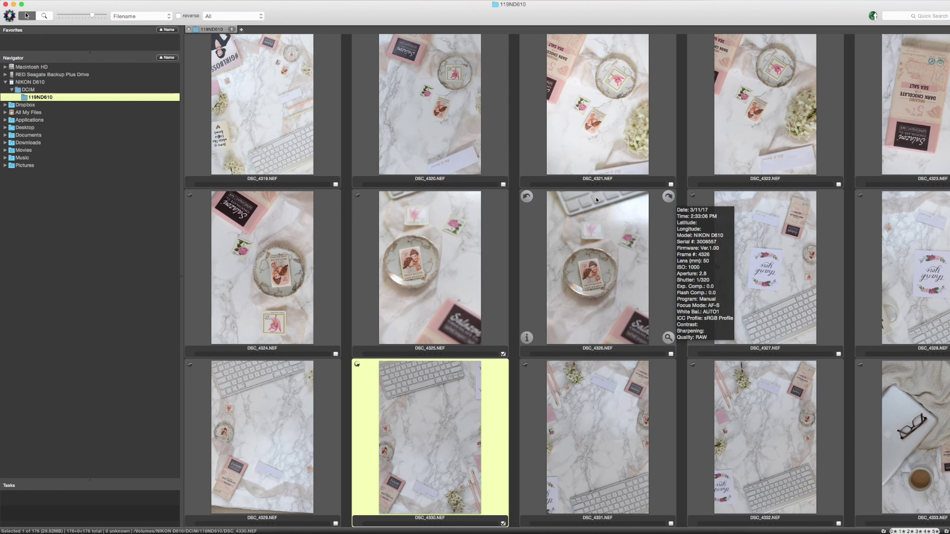
Step: Open DSC_4376 in the preview and check focus on the stamp at 100% zoom
{"action": "scroll", "coordinate": [595, 197], "scroll_direction": "down", "scroll_amount": 10}
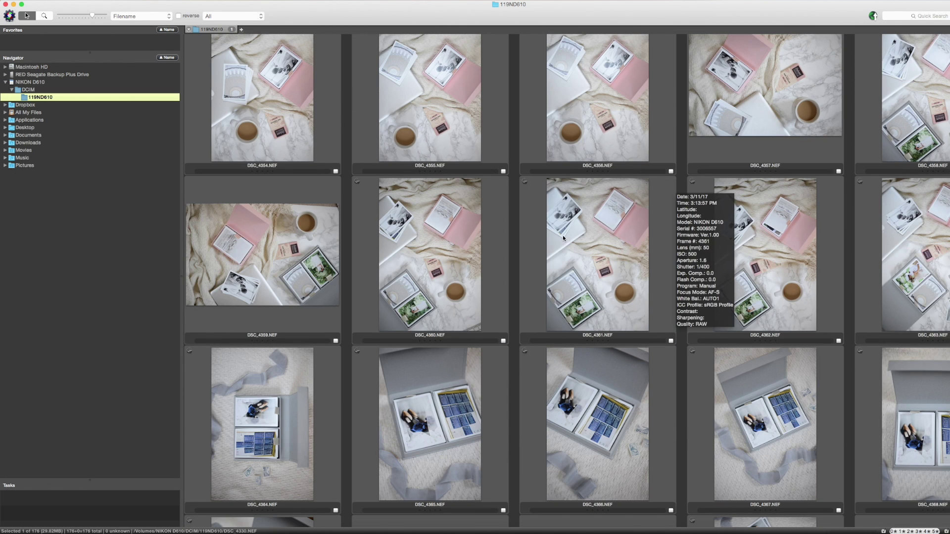
{"action": "scroll", "coordinate": [563, 236], "scroll_direction": "down", "scroll_amount": 3}
{"action": "scroll", "coordinate": [471, 310], "scroll_direction": "down", "scroll_amount": 2}
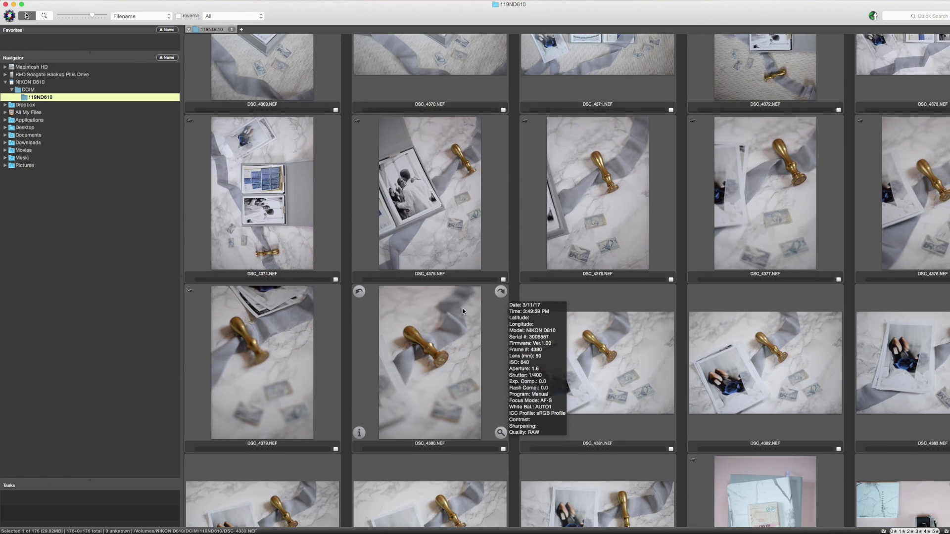
{"action": "scroll", "coordinate": [603, 254], "scroll_direction": "up", "scroll_amount": 2}
{"action": "double_click", "coordinate": [604, 254]}
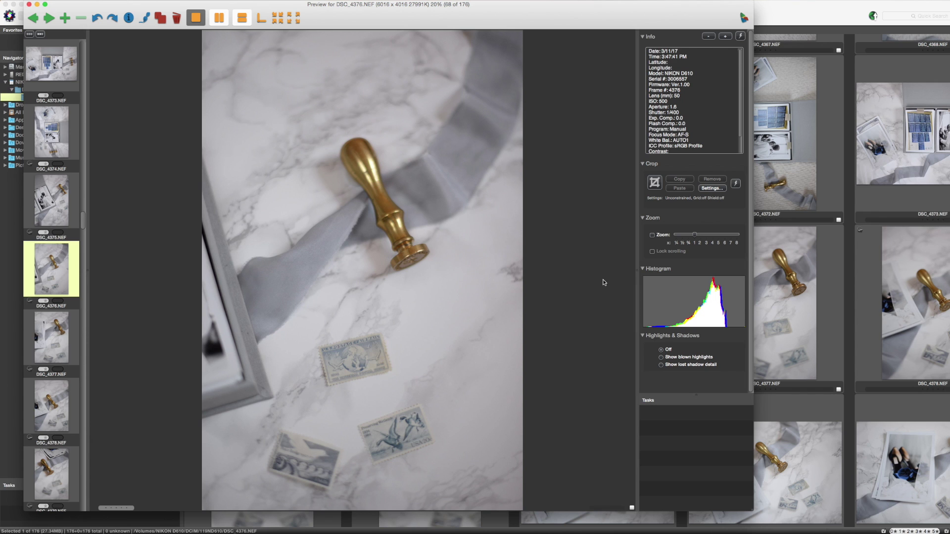
{"action": "left_click", "coordinate": [652, 235]}
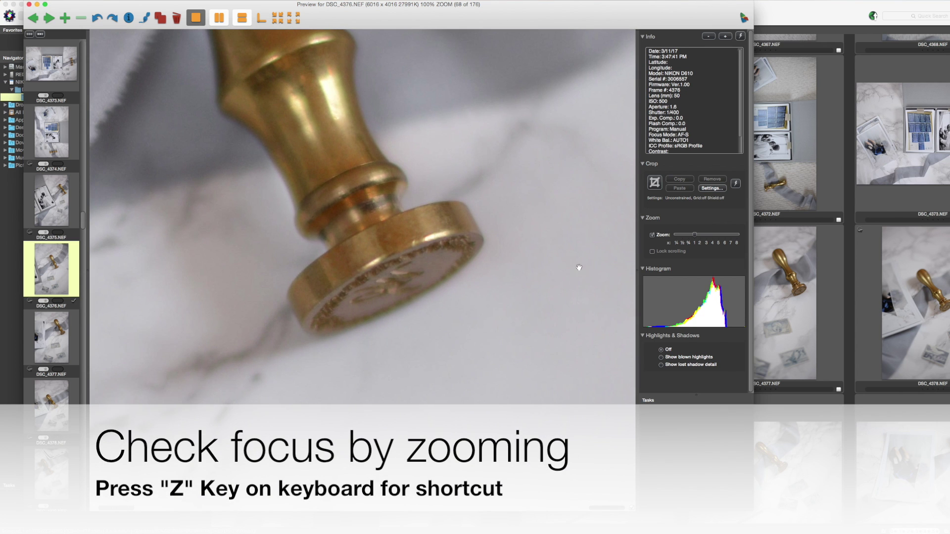
{"action": "left_click", "coordinate": [652, 235]}
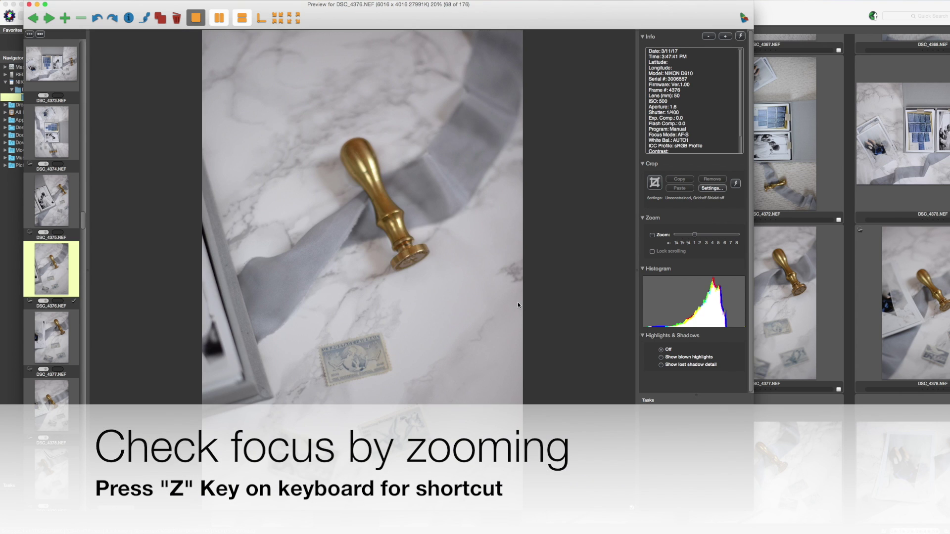
Step: Review the following shots DSC_4379, DSC_4381 and DSC_4385, settling on DSC_4387
{"action": "key", "text": "Right"}
{"action": "key", "text": "Right"}
{"action": "key", "text": "Right"}
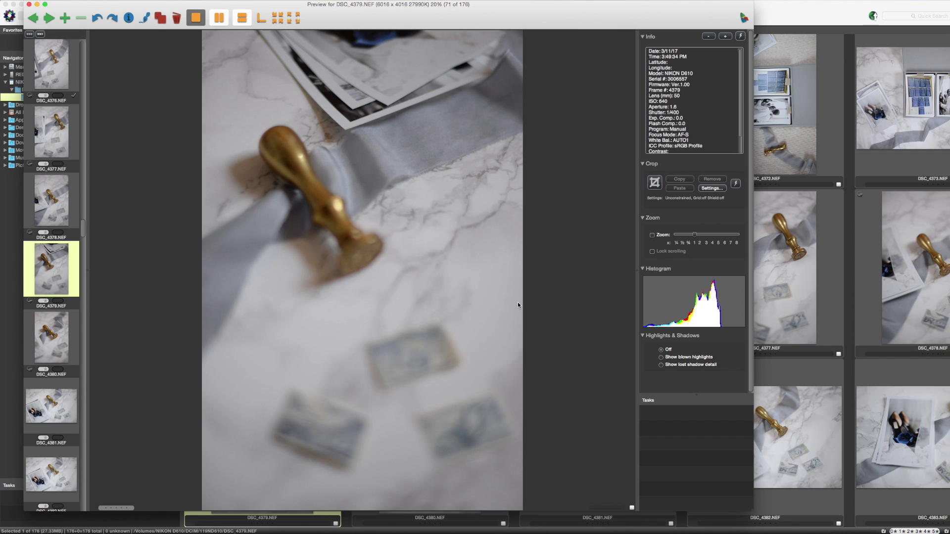
{"action": "key", "text": "Right"}
{"action": "key", "text": "Right"}
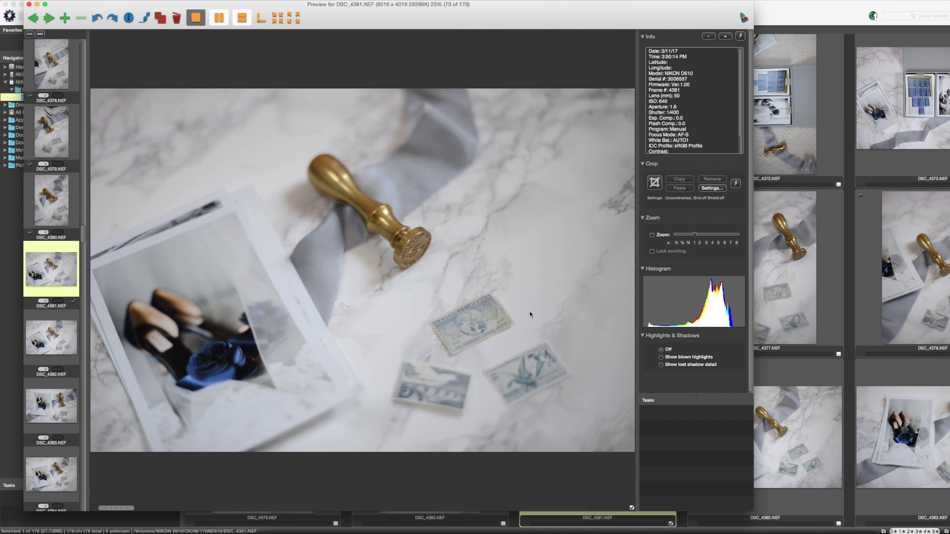
{"action": "key", "text": "Right"}
{"action": "key", "text": "Right"}
{"action": "key", "text": "Right"}
{"action": "key", "text": "Right"}
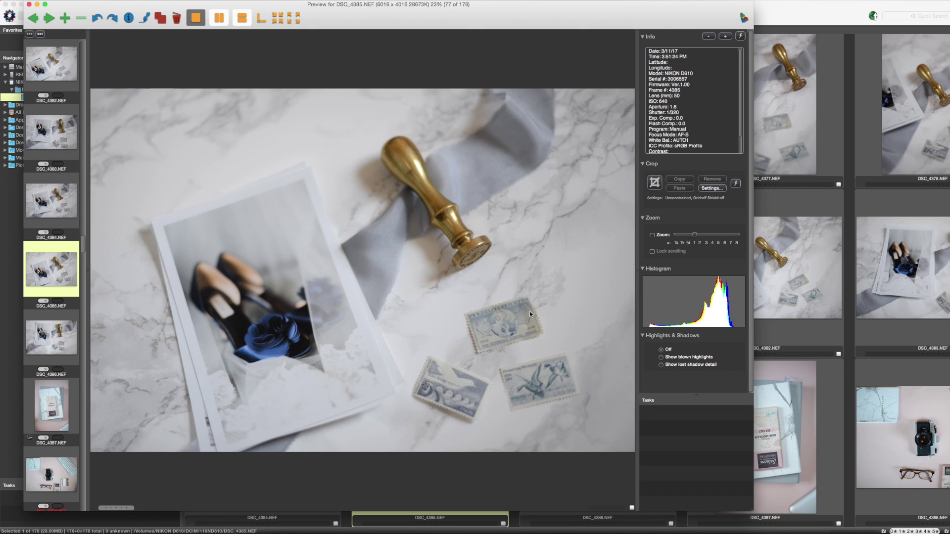
{"action": "key", "text": "Right"}
{"action": "key", "text": "Right"}
{"action": "key", "text": "Right"}
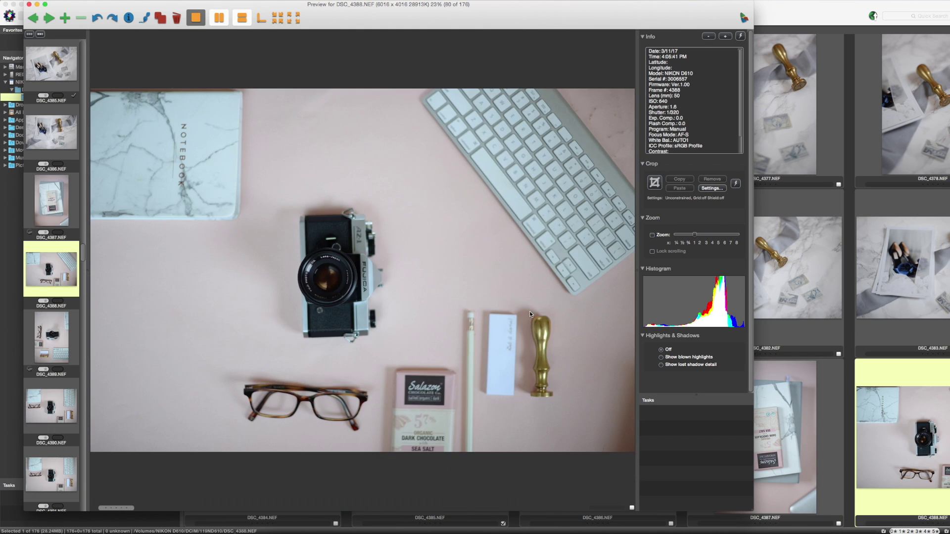
{"action": "key", "text": "Left"}
Step: Rotate DSC_4387 180° clockwise so it is upright, and close the preview
{"action": "right_click", "coordinate": [435, 325]}
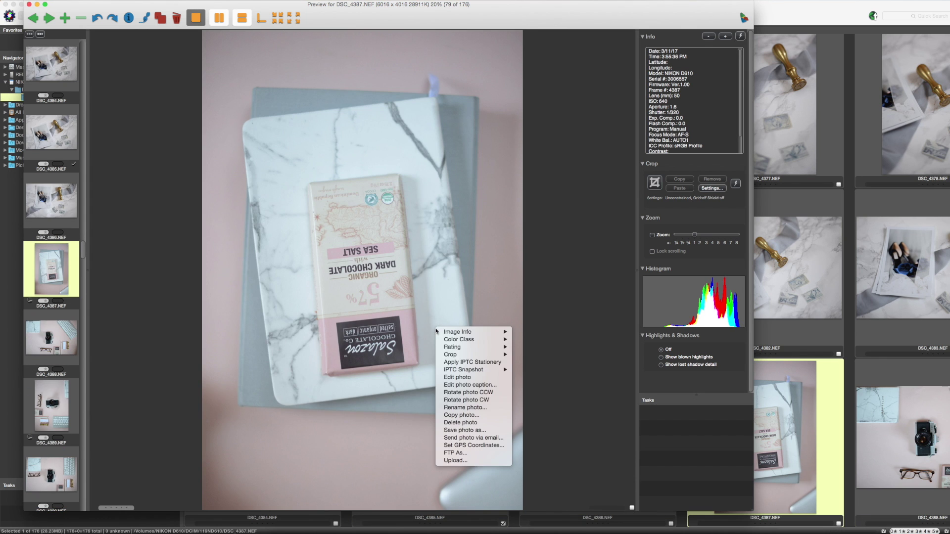
{"action": "left_click", "coordinate": [462, 397]}
{"action": "right_click", "coordinate": [461, 364]}
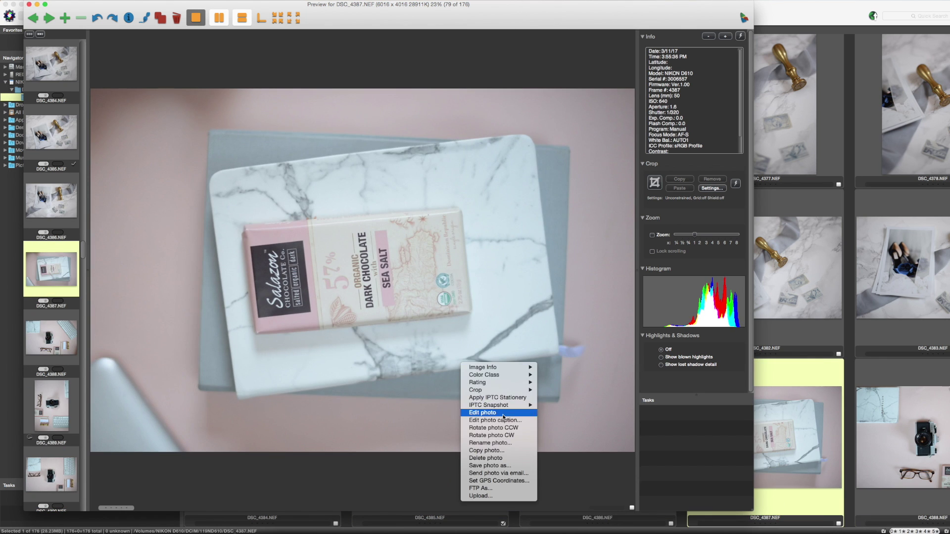
{"action": "left_click", "coordinate": [488, 436]}
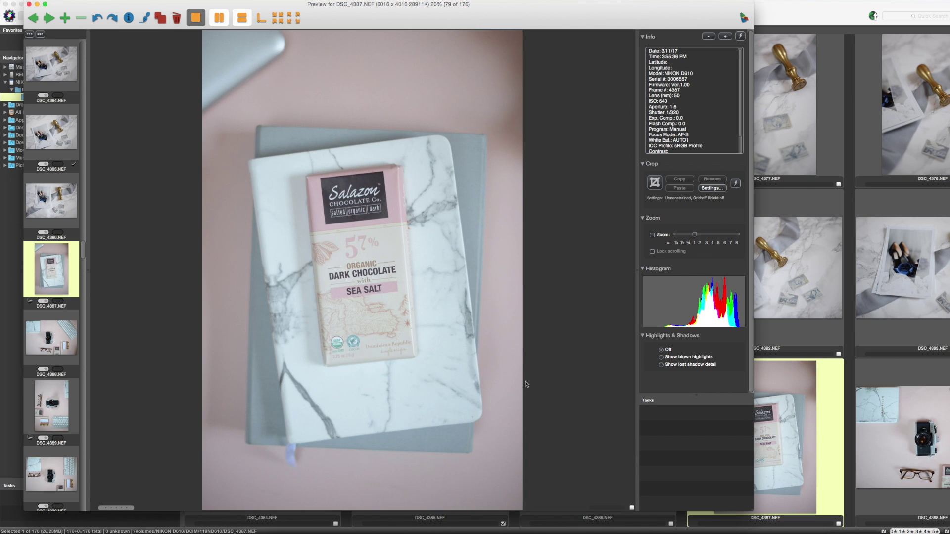
{"action": "left_click", "coordinate": [29, 4]}
Step: Switch the display filter from All to Tagged and select all six shots with Cmd+A
{"action": "mouse_move", "coordinate": [739, 246]}
{"action": "scroll", "coordinate": [738, 245], "scroll_direction": "down", "scroll_amount": 3}
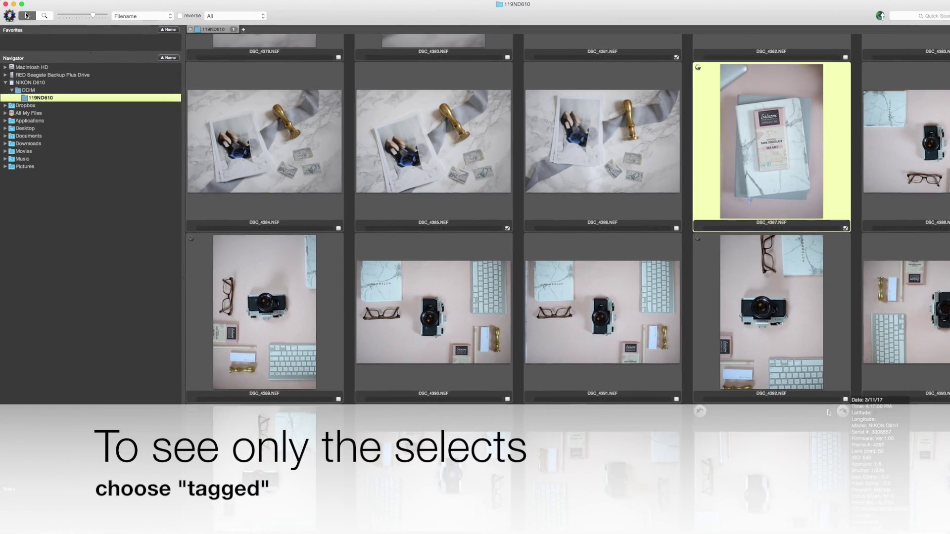
{"action": "mouse_move", "coordinate": [545, 378]}
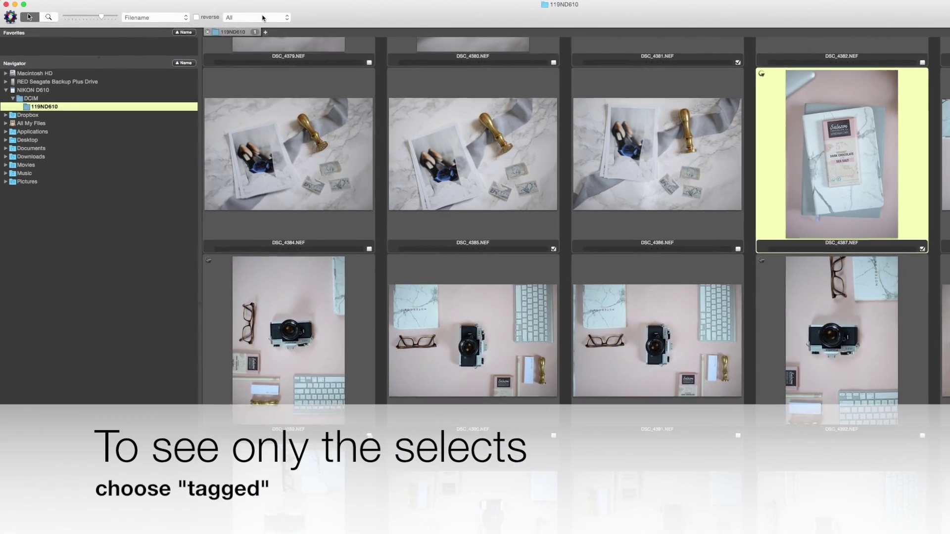
{"action": "left_click", "coordinate": [239, 17]}
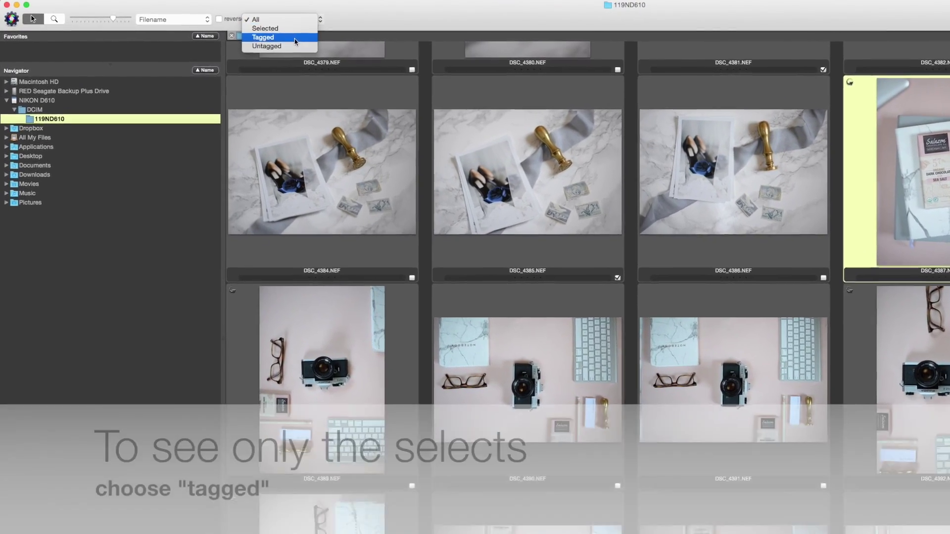
{"action": "left_click", "coordinate": [284, 35]}
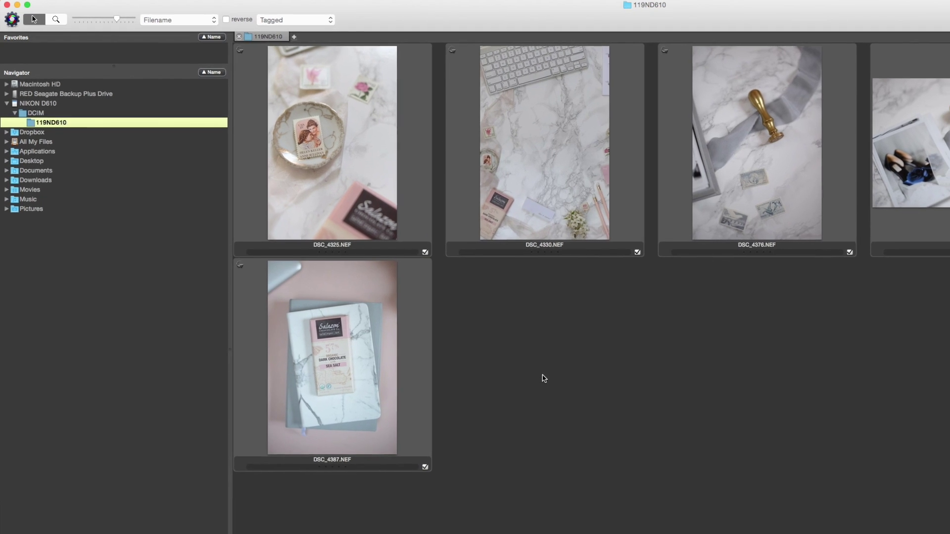
{"action": "mouse_move", "coordinate": [795, 218]}
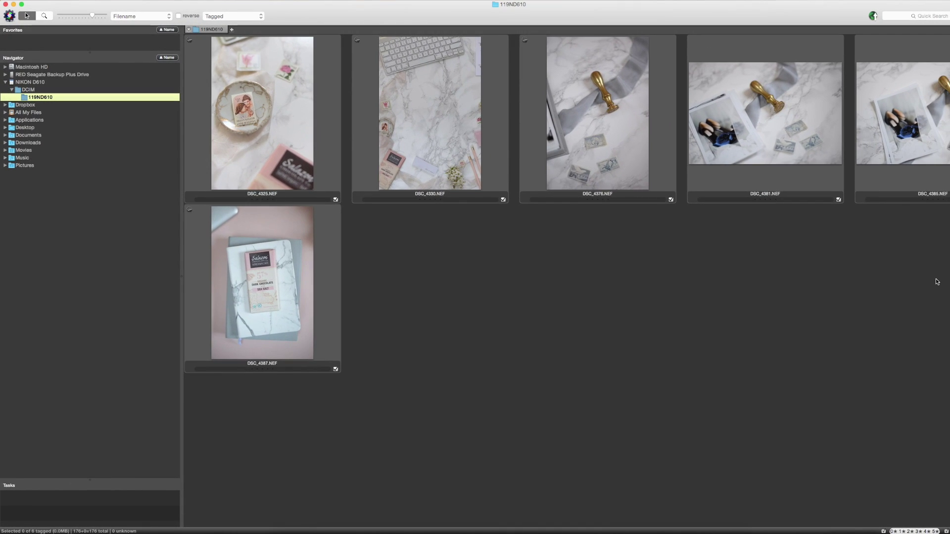
{"action": "key", "text": "super+a"}
{"action": "mouse_move", "coordinate": [534, 154]}
{"action": "left_click_drag", "start_coordinate": [535, 154], "coordinate": [479, 225]}
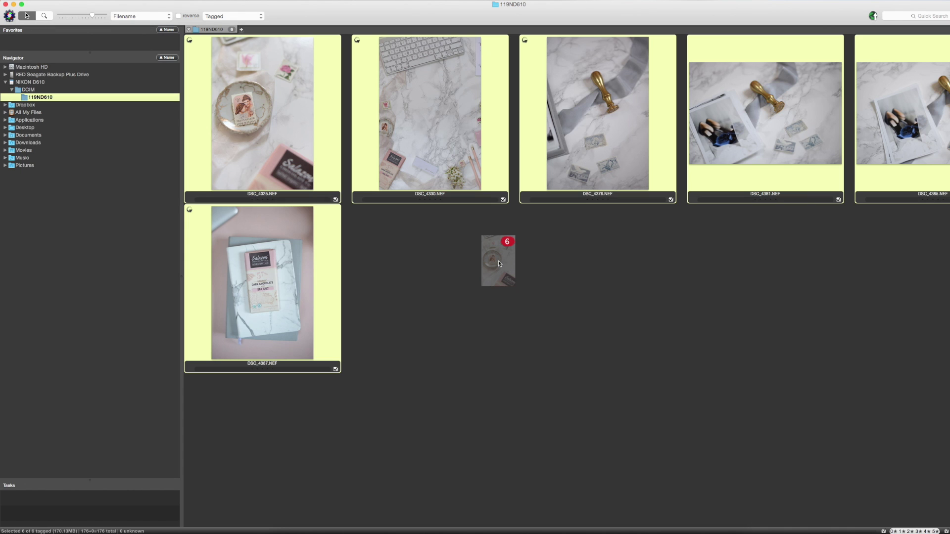
{"action": "left_click_drag", "start_coordinate": [498, 260], "coordinate": [498, 261]}
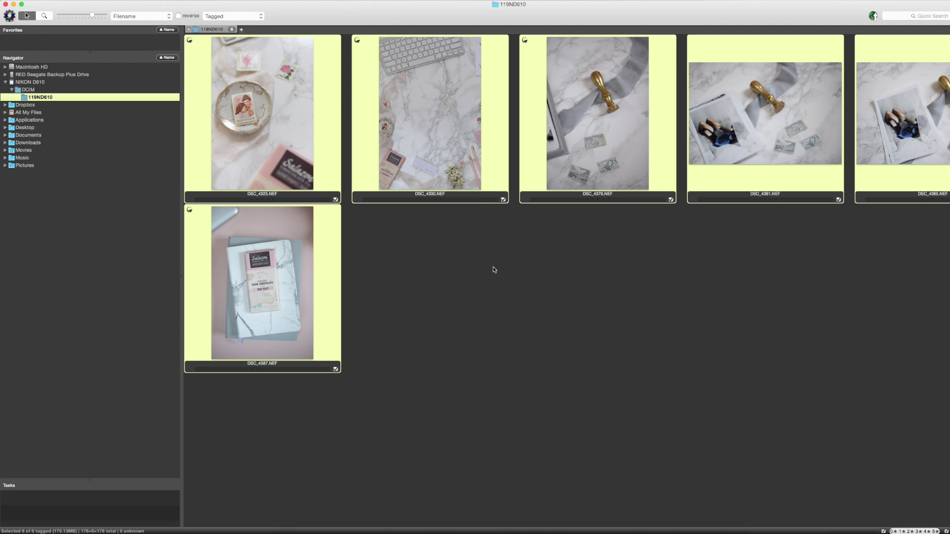
Step: Set the display filter back to All so all 176 photos of 119ND610 show
{"action": "left_click", "coordinate": [216, 16]}
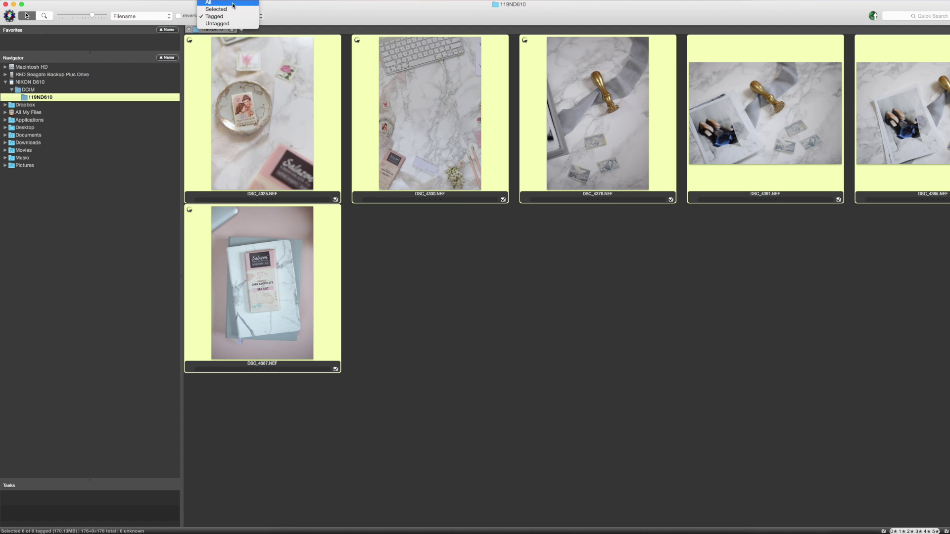
{"action": "left_click", "coordinate": [210, 3]}
{"action": "scroll", "coordinate": [311, 116], "scroll_direction": "up", "scroll_amount": 2}
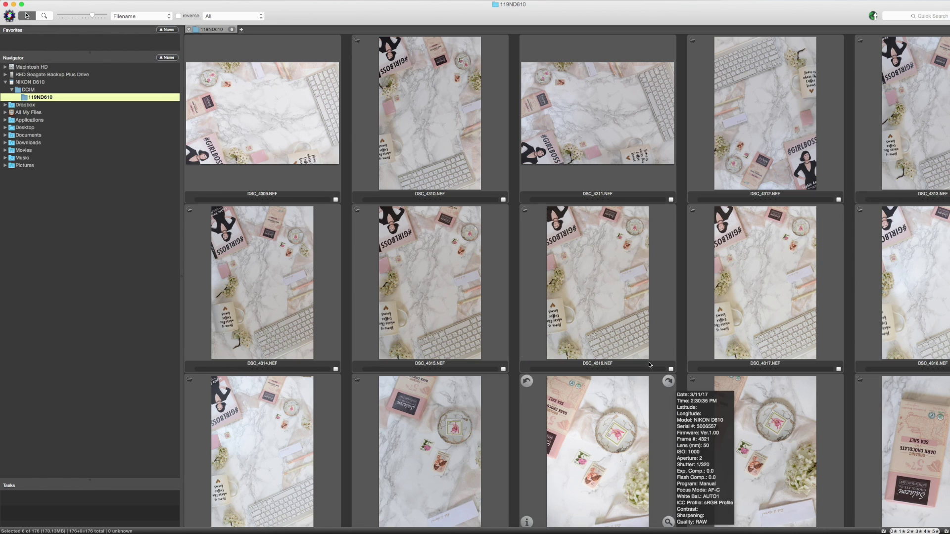